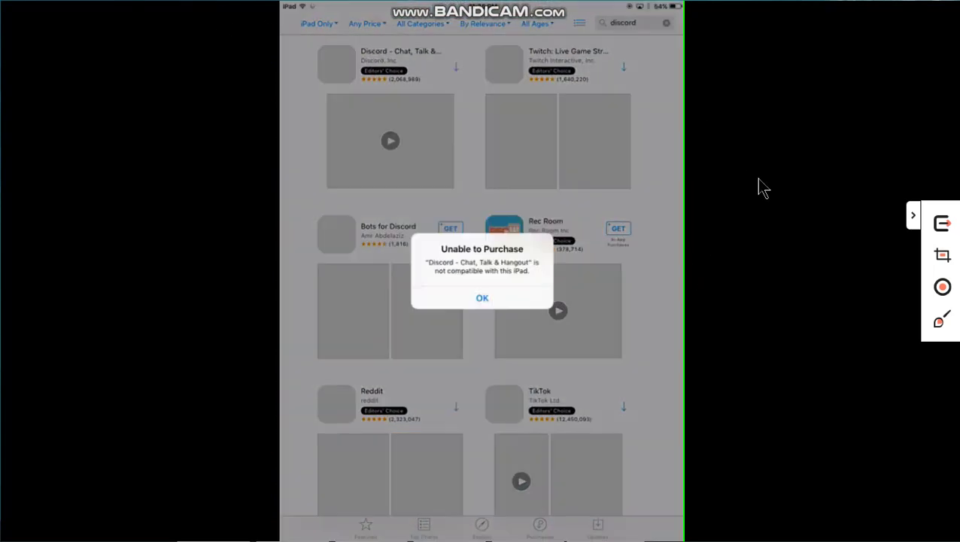
- Dismiss the 'Unable to Purchase' alert saying Discord is not compatible with this iPad
{"action": "left_click", "coordinate": [481, 293]}
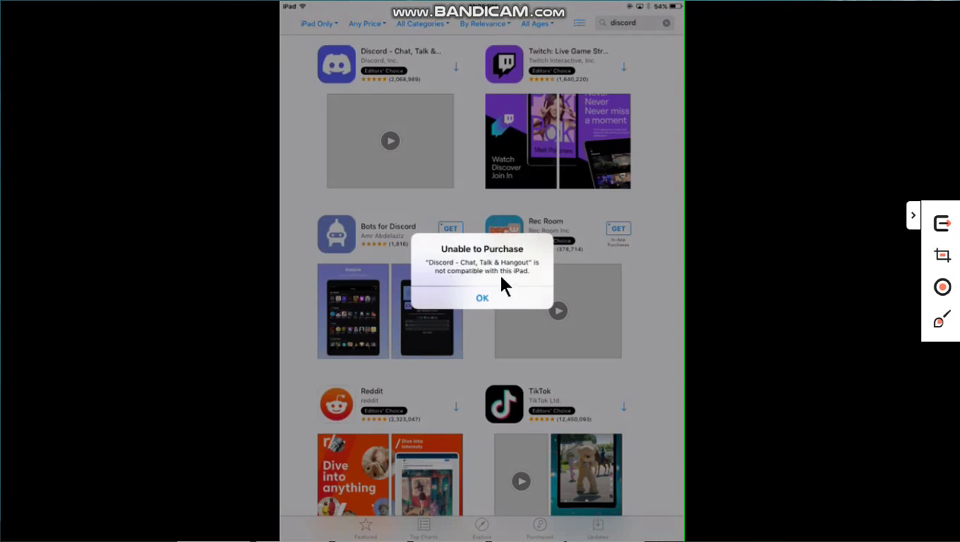